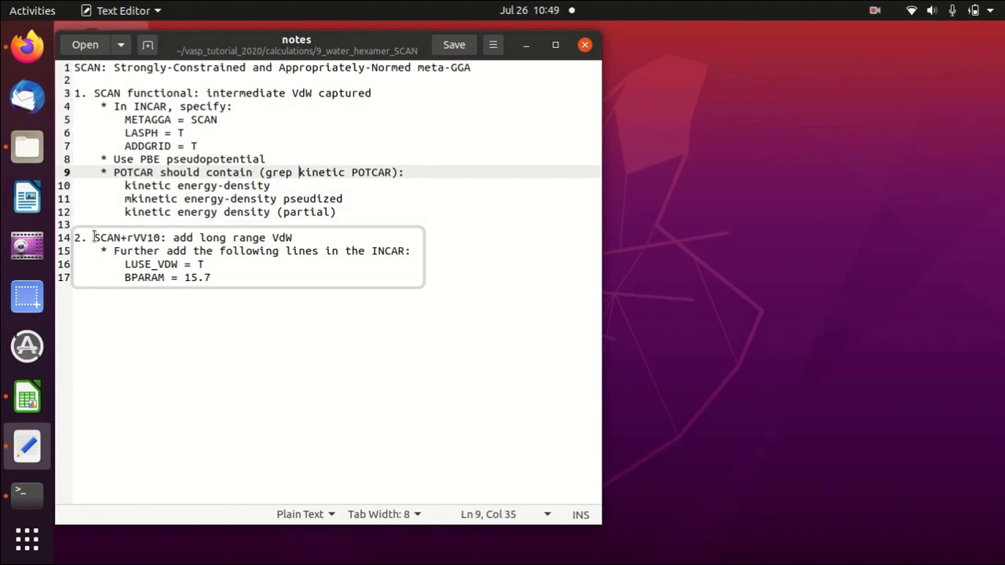
- Highlight the SCAN+rVV10 heading and the METAGGA = SCAN, LASPH and ADDGRID lines in the notes
left_click_drag(95, 237, 122, 237)
left_click(133, 237)
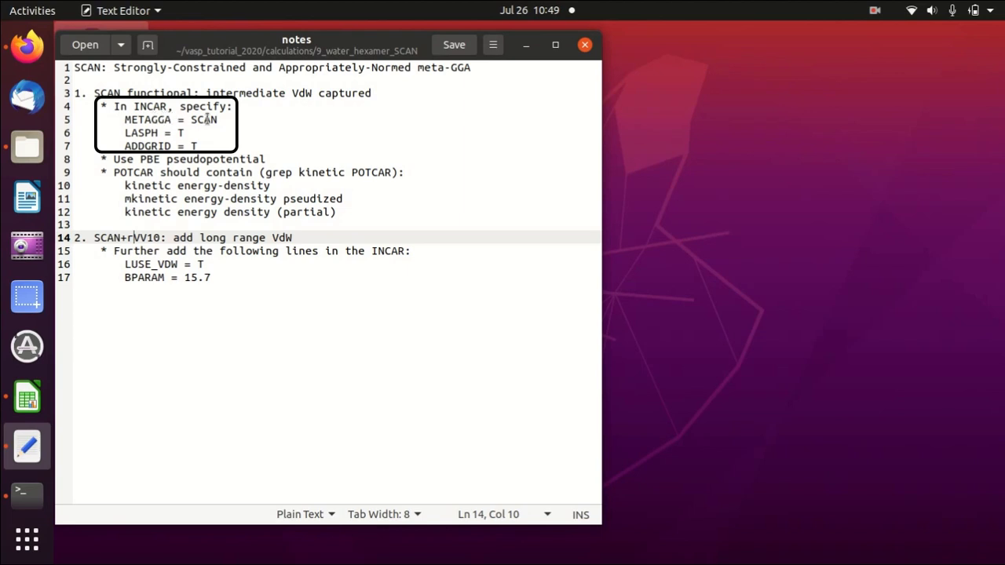
left_click_drag(223, 120, 124, 120)
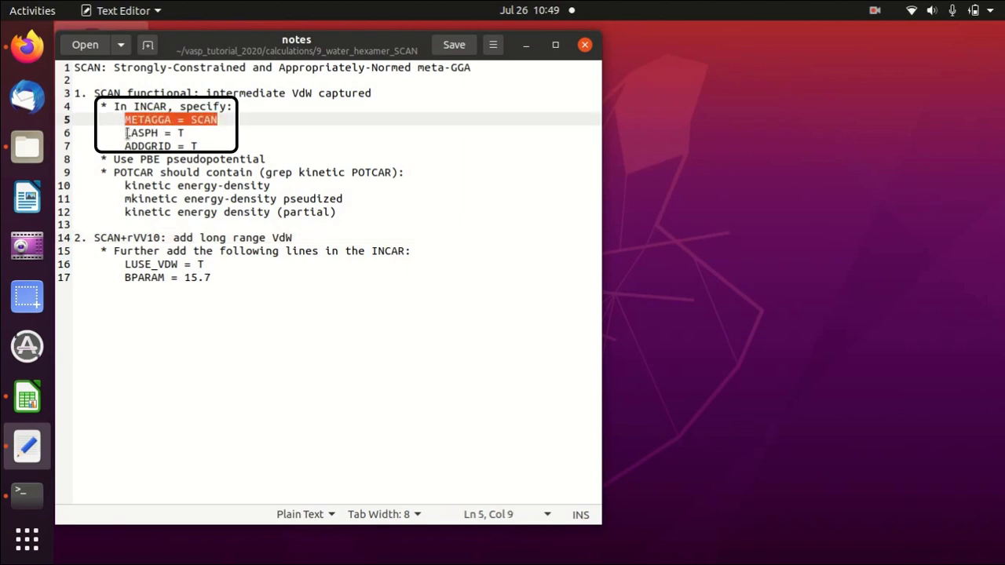
left_click_drag(125, 134, 209, 142)
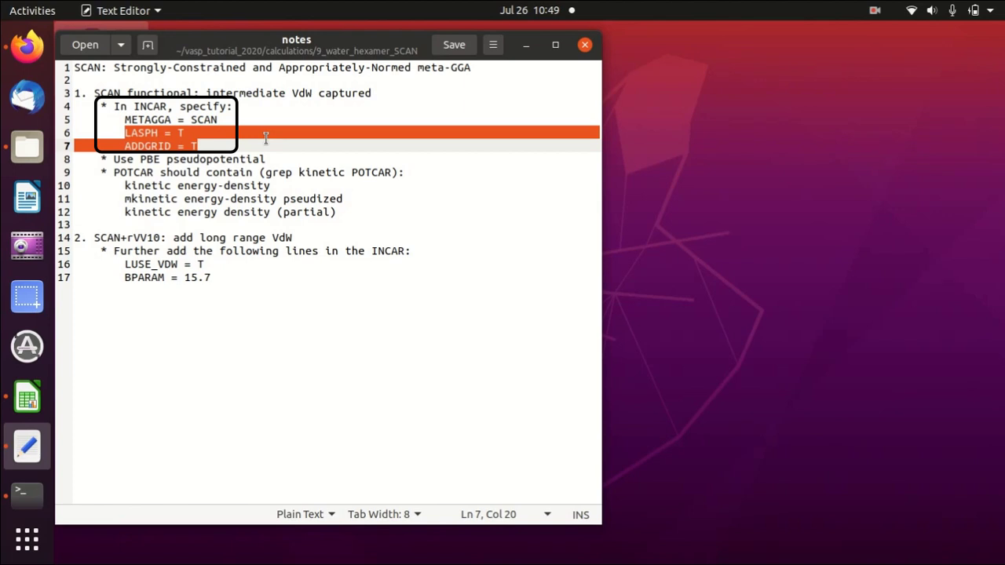
left_click(289, 157)
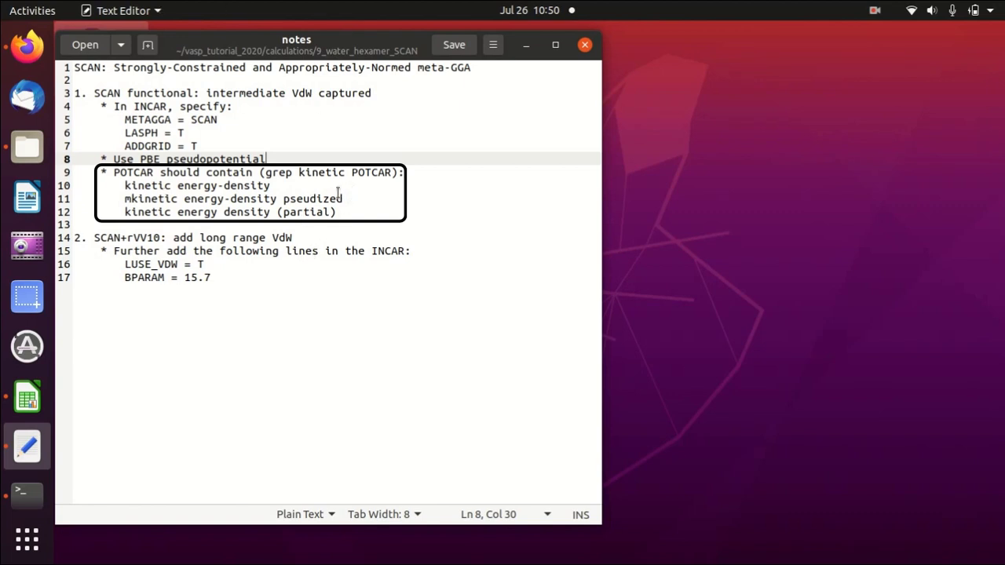
- Highlight the grep kinetic POTCAR check and the LUSE_VDW and BPARAM rVV10 lines
left_click_drag(266, 173, 392, 172)
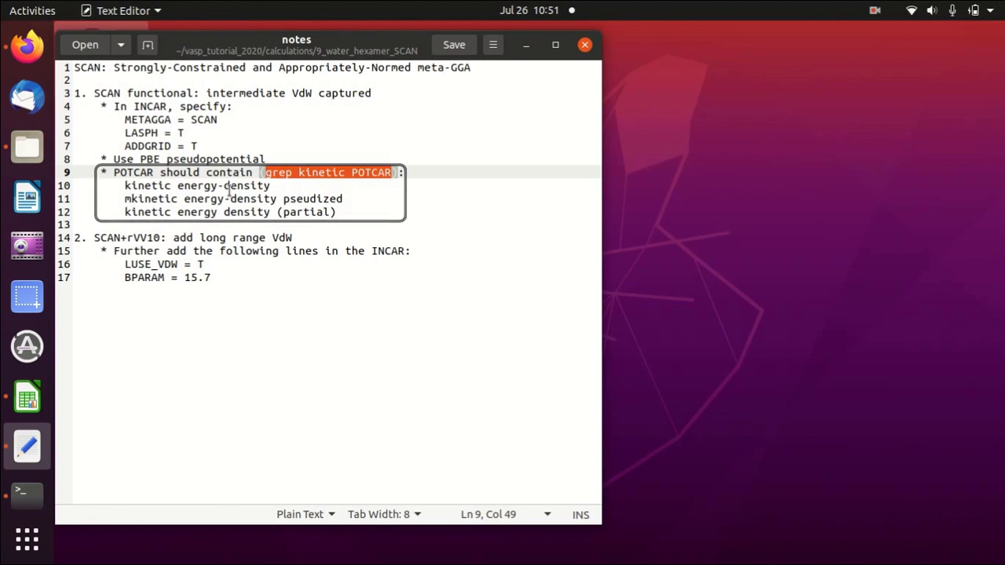
key("Down")
key("Down")
key("Down")
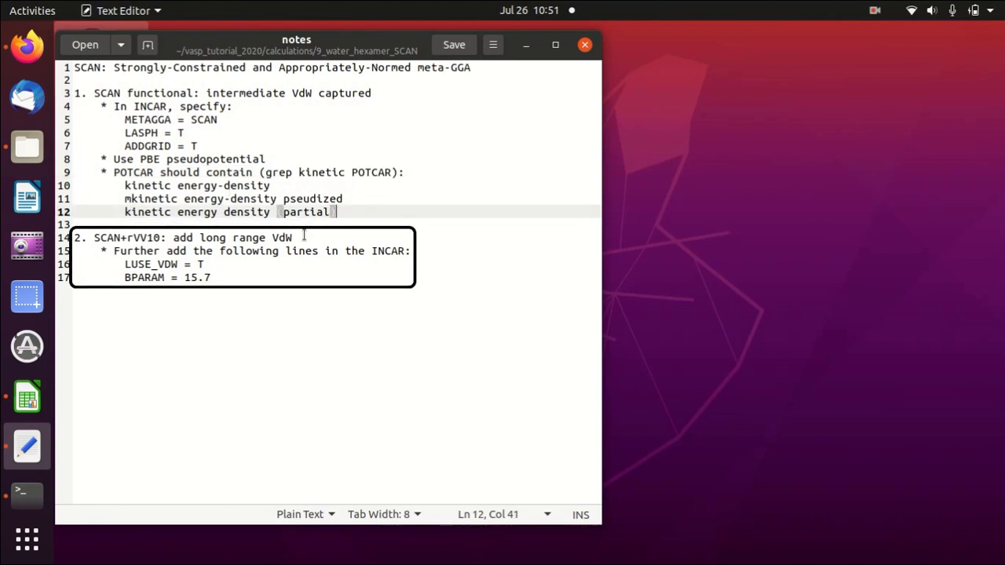
left_click_drag(212, 278, 125, 264)
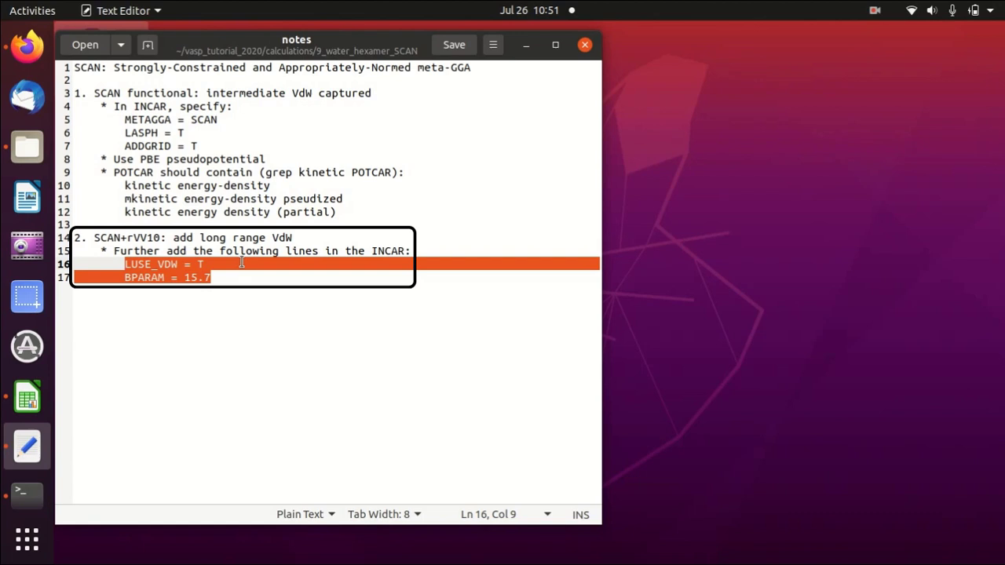
key("Right")
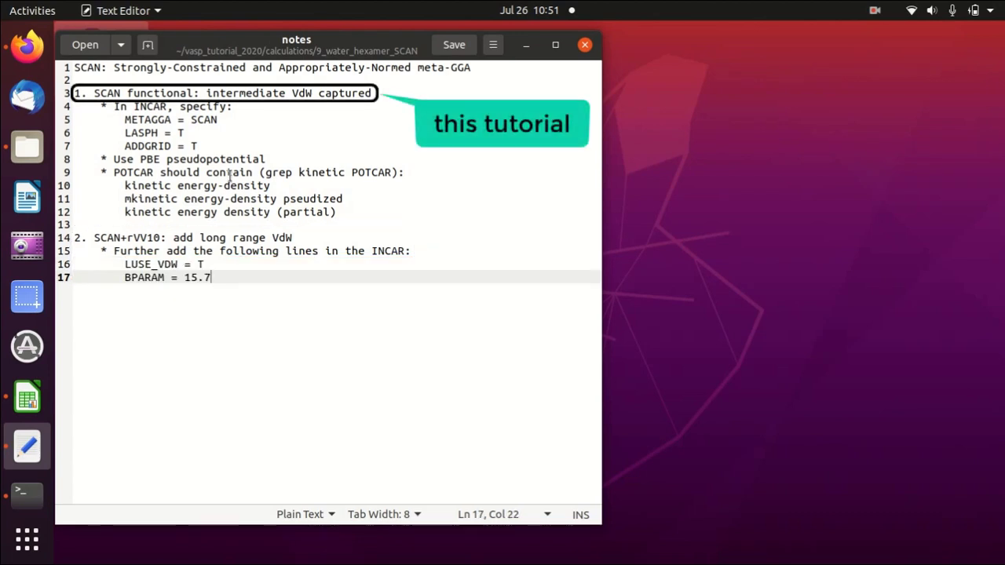
- Bring the data_vasp.ods Water Hexamer energy table to the front in Calc
left_click(40, 401)
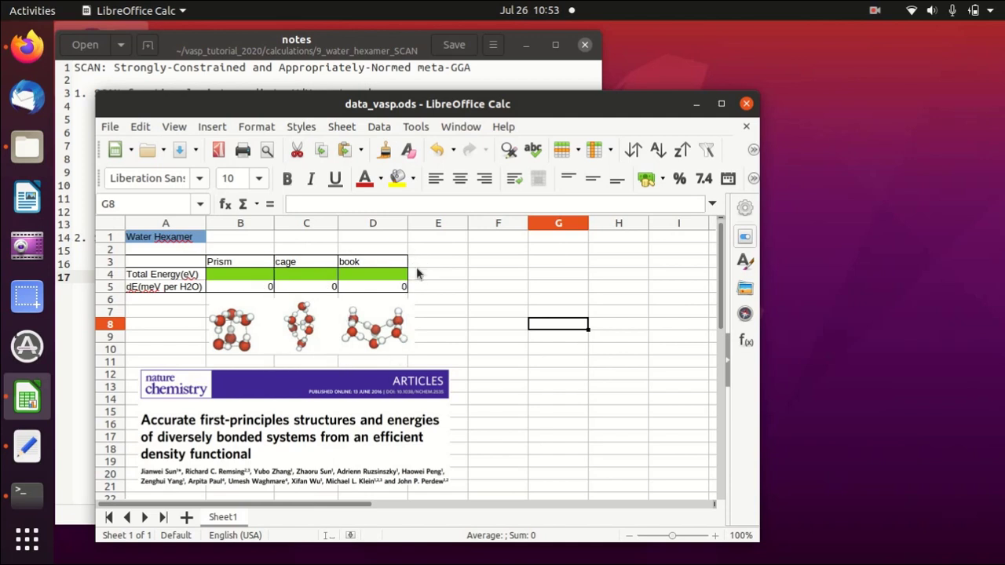
left_click(330, 386)
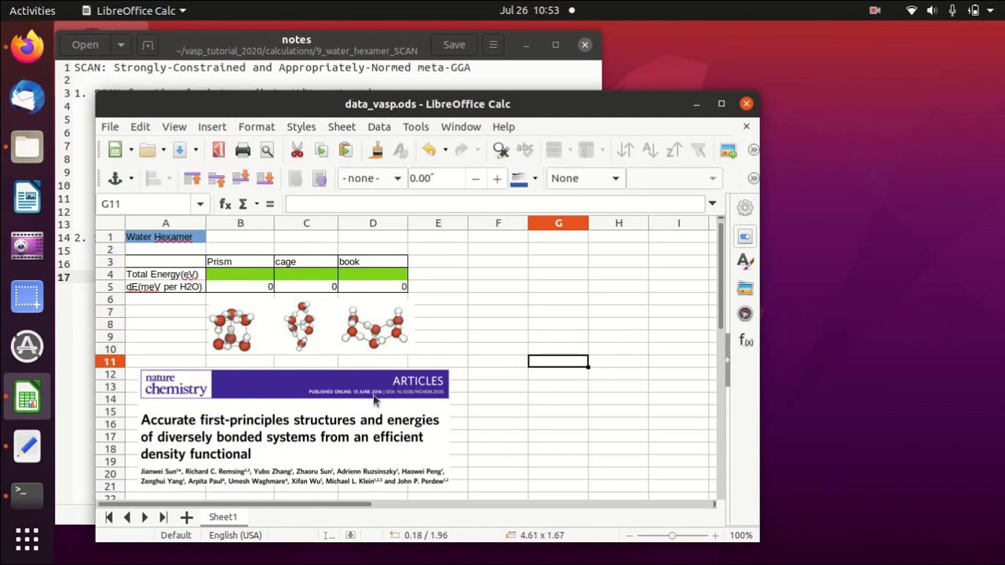
left_click(442, 341)
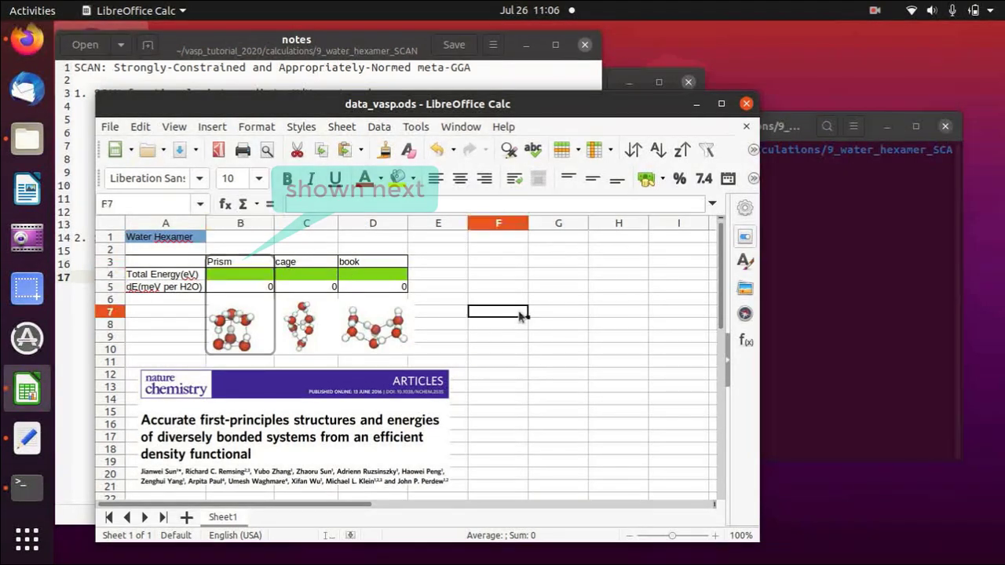
- Select cells B4 and B3, then open the file manager on the prism 2_scf_scan folder
left_click(250, 275)
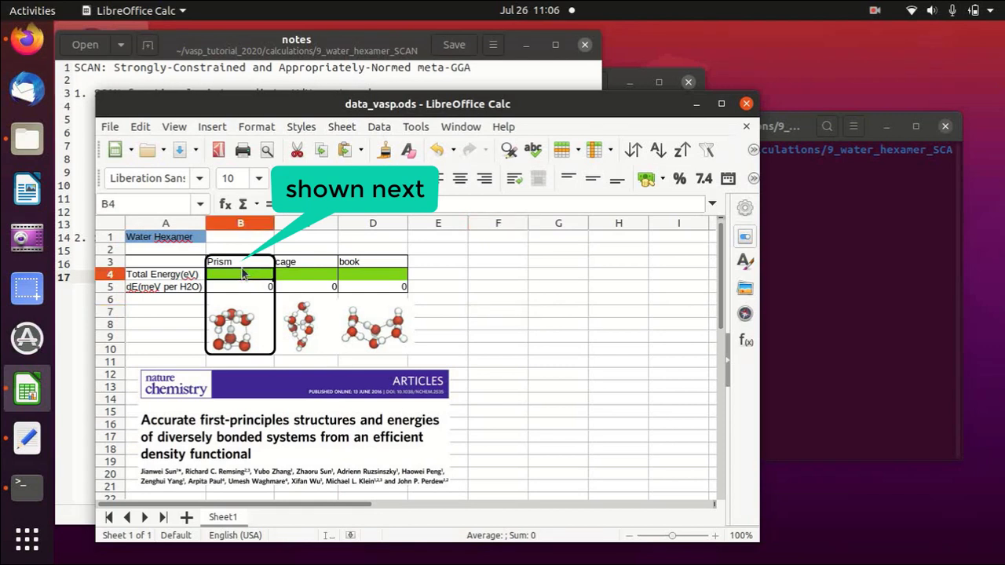
left_click(234, 264)
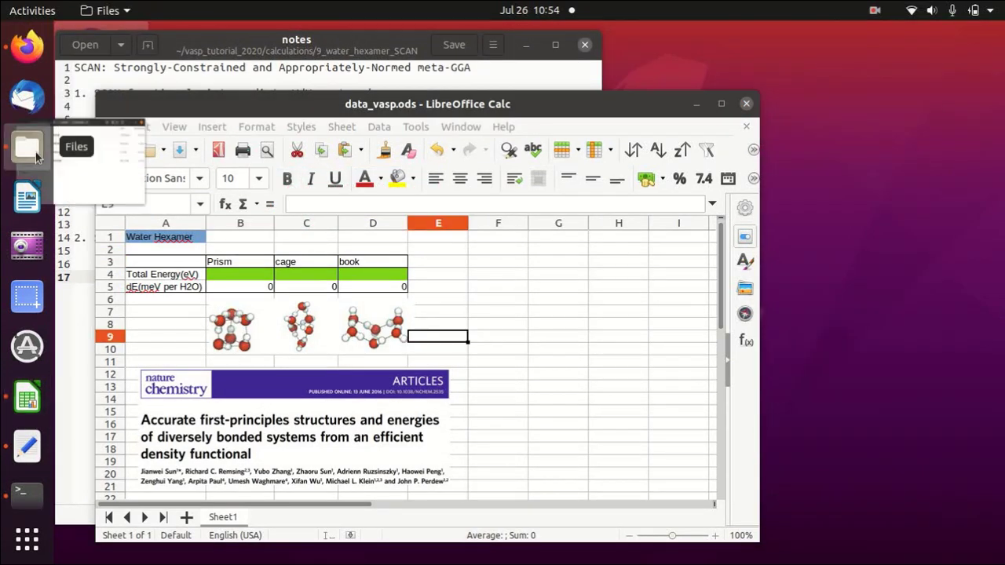
left_click(28, 139)
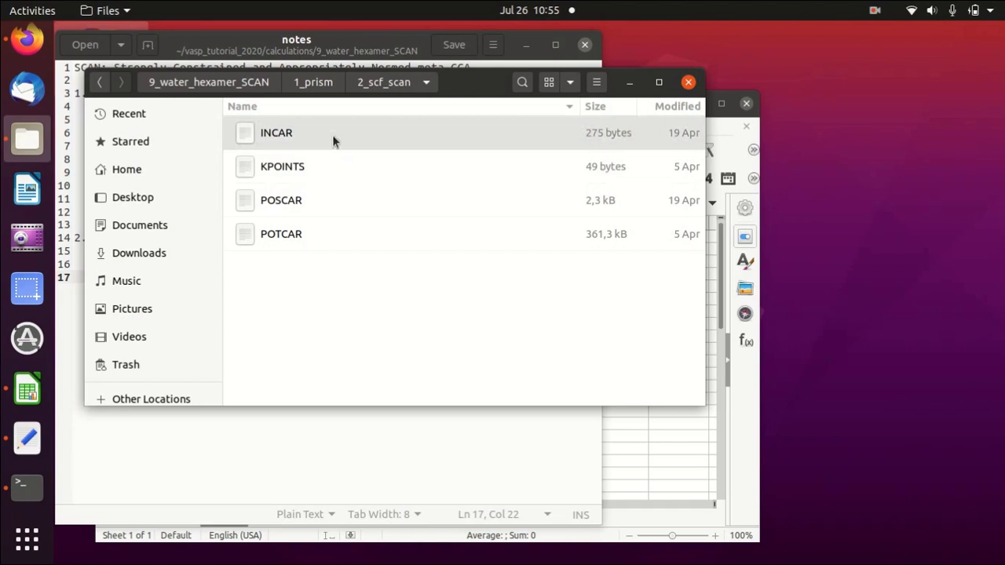
double_click(332, 134)
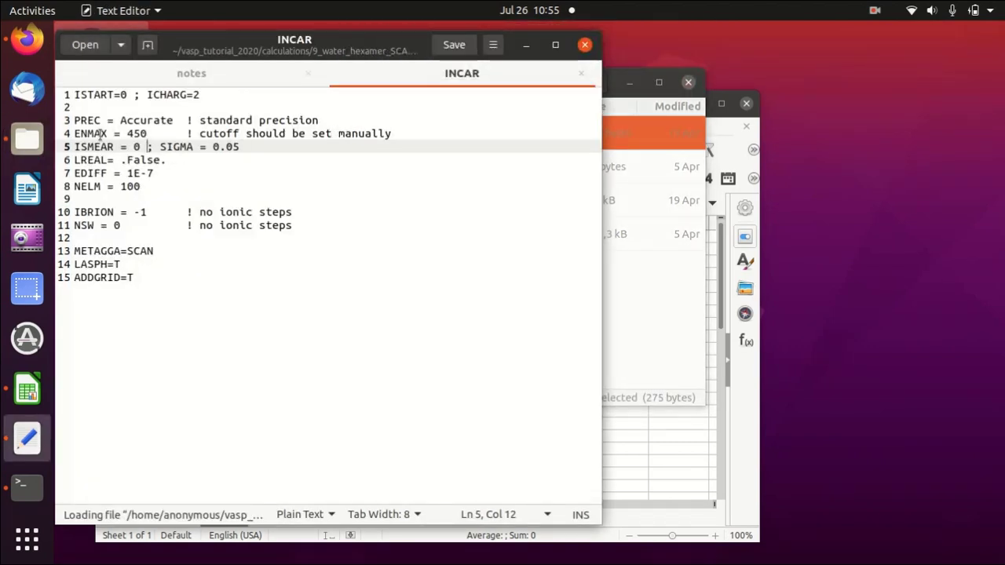
double_click(136, 134)
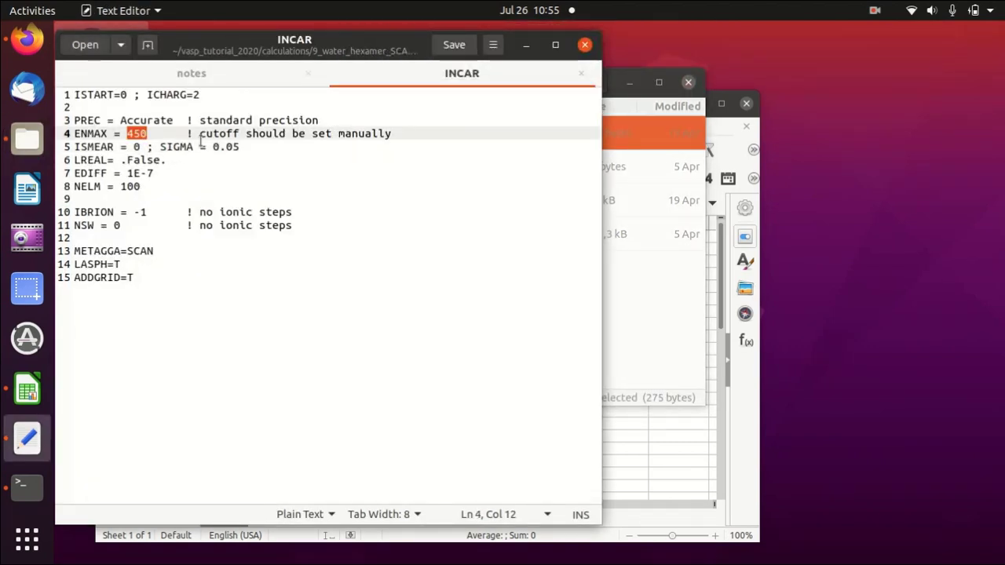
left_click(120, 159)
left_click(175, 159)
key("shift+Left")
key("shift+Left")
key("shift+Left")
key("shift+Left")
key("shift+Left")
key("shift+Left")
key("shift+Left")
key("shift+Left")
key("shift+Left")
key("shift+Left")
key("shift+Left")
key("shift+Left")
key("shift+Left")
key("shift+Left")
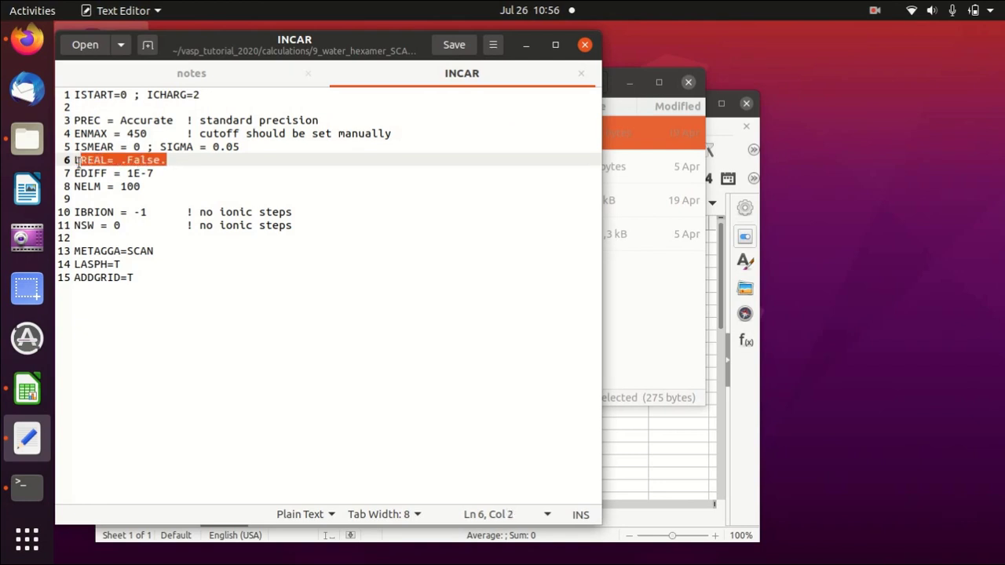
left_click(165, 172)
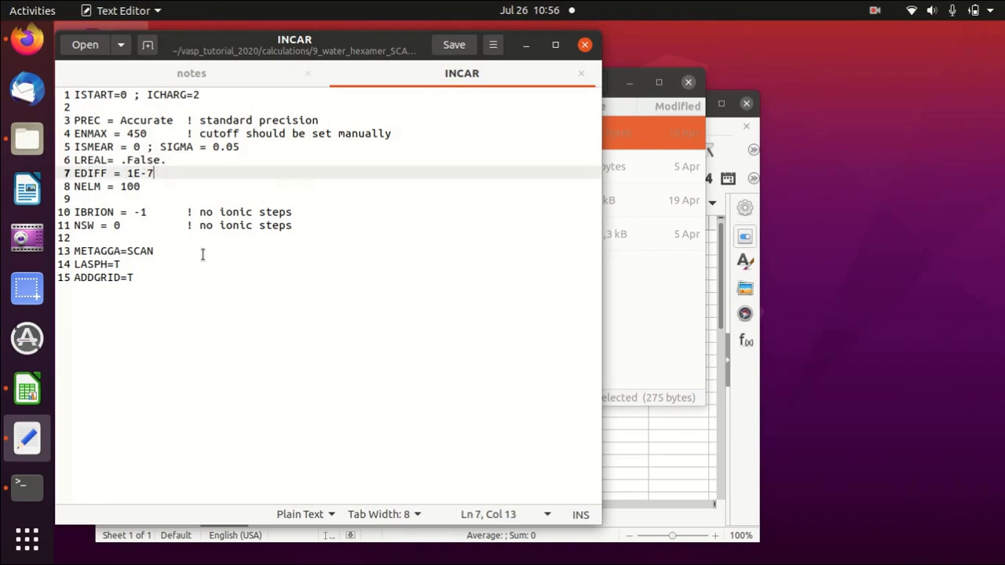
left_click(154, 186)
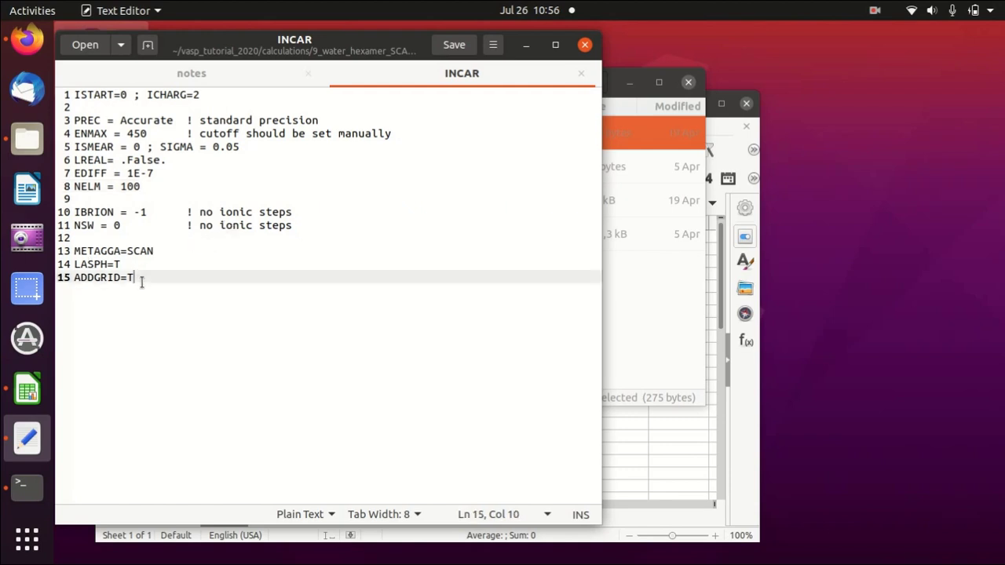
left_click_drag(141, 278, 49, 246)
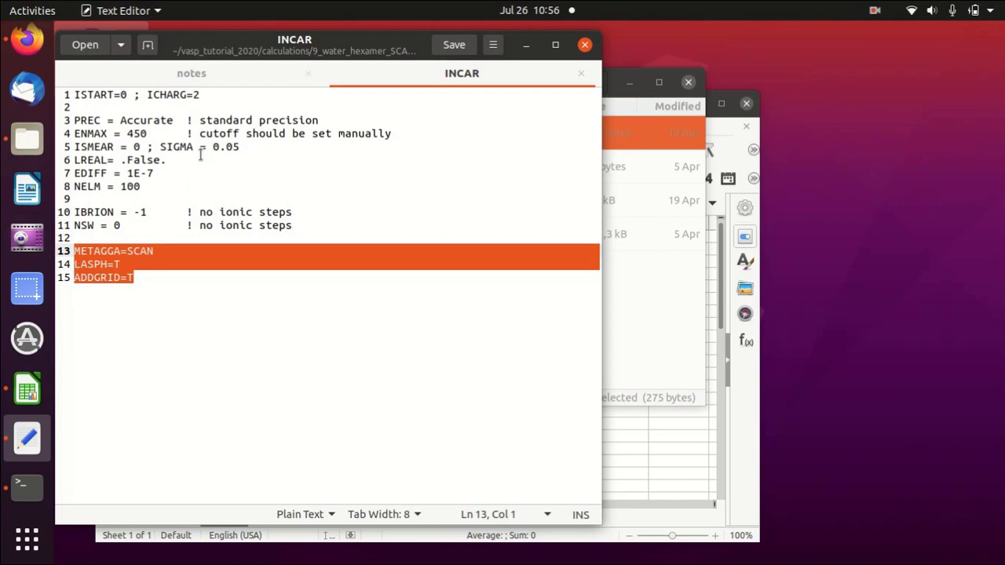
left_click(199, 75)
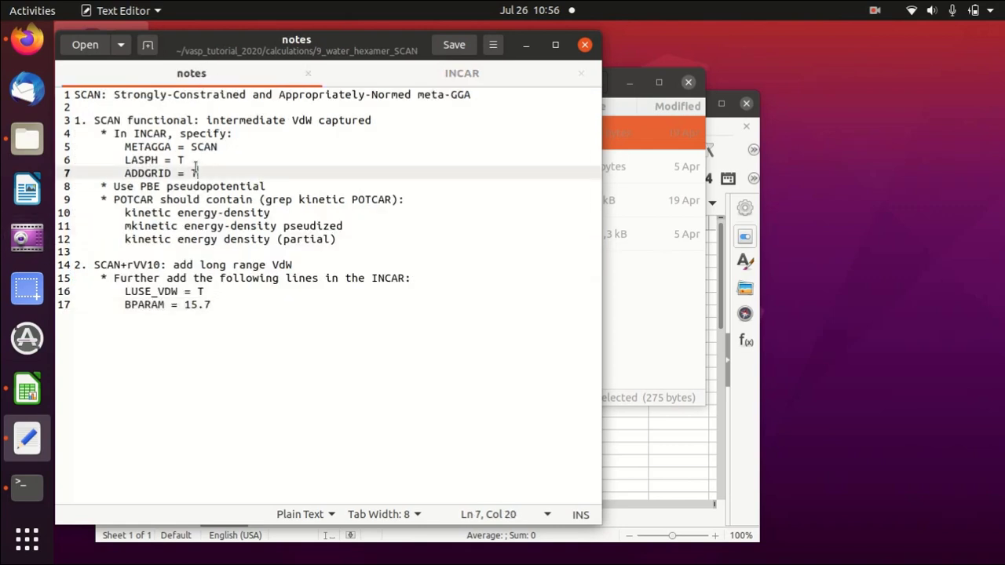
left_click_drag(200, 171, 125, 146)
left_click(428, 83)
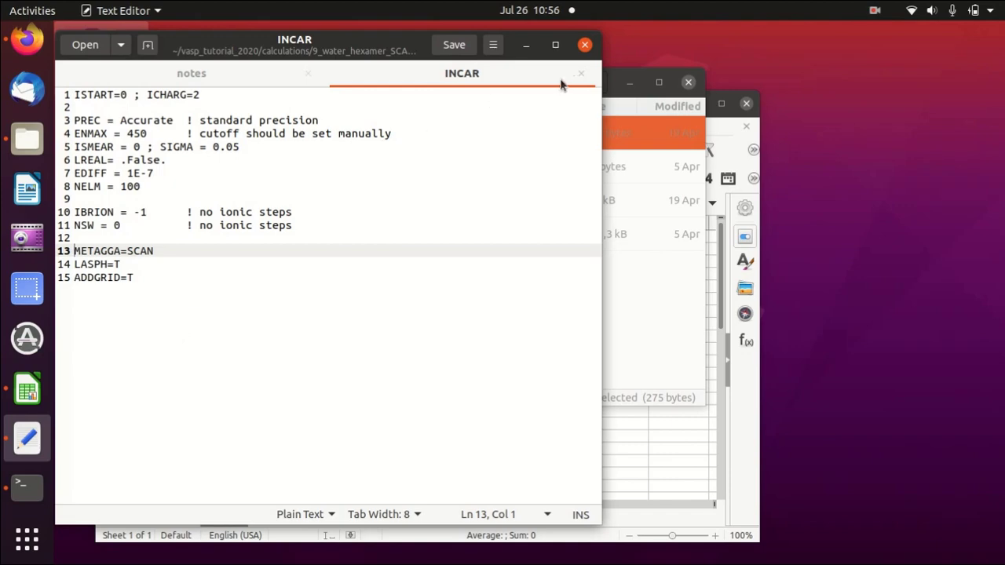
- Close INCAR and open the prism run's KPOINTS file in the text editor
left_click(581, 75)
left_click(643, 315)
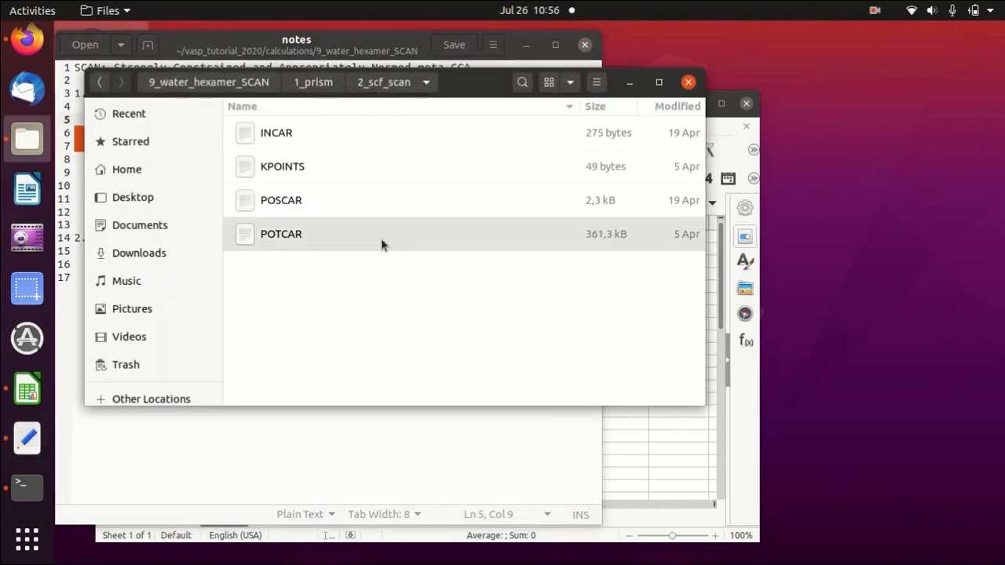
left_click(307, 171)
double_click(306, 171)
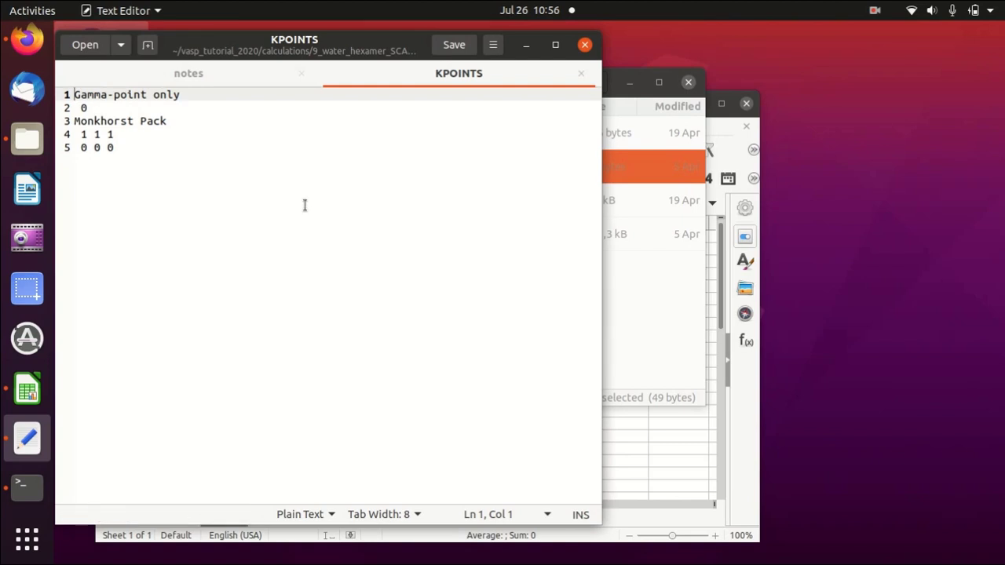
- Close KPOINTS and open the prism POSCAR, with 6 O and 12 H, in the editor
left_click(581, 74)
left_click(628, 237)
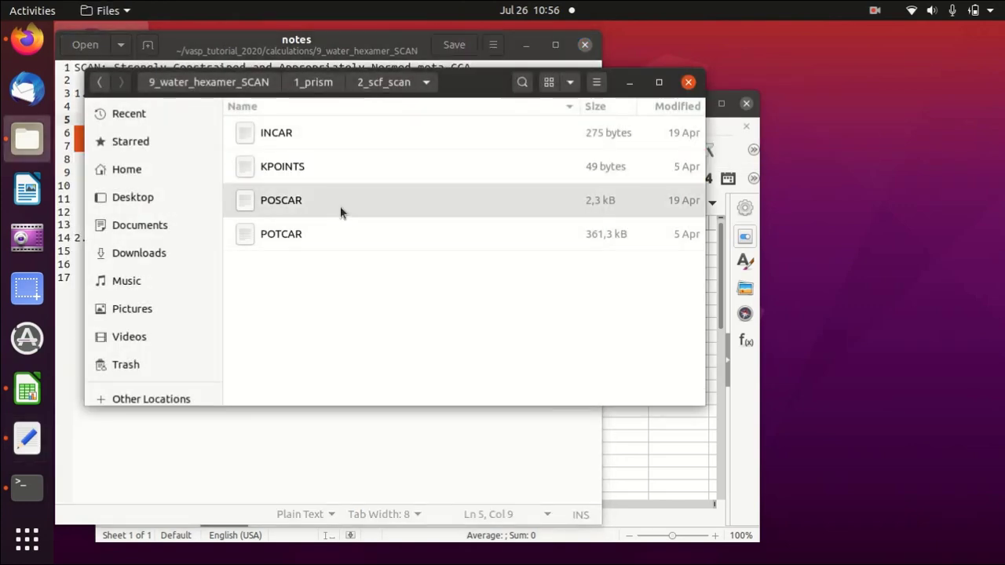
double_click(339, 206)
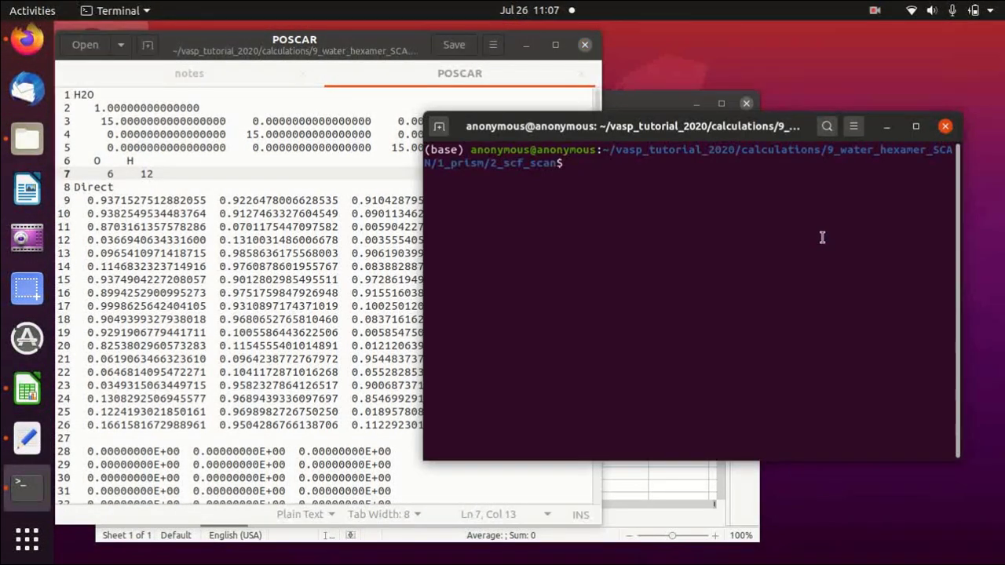
- Start VESTA from the terminal by running ~/Programs/VESTA-gtk3/VESTA
type("~/Programs/VE")
key("Tab")
type("Ve")
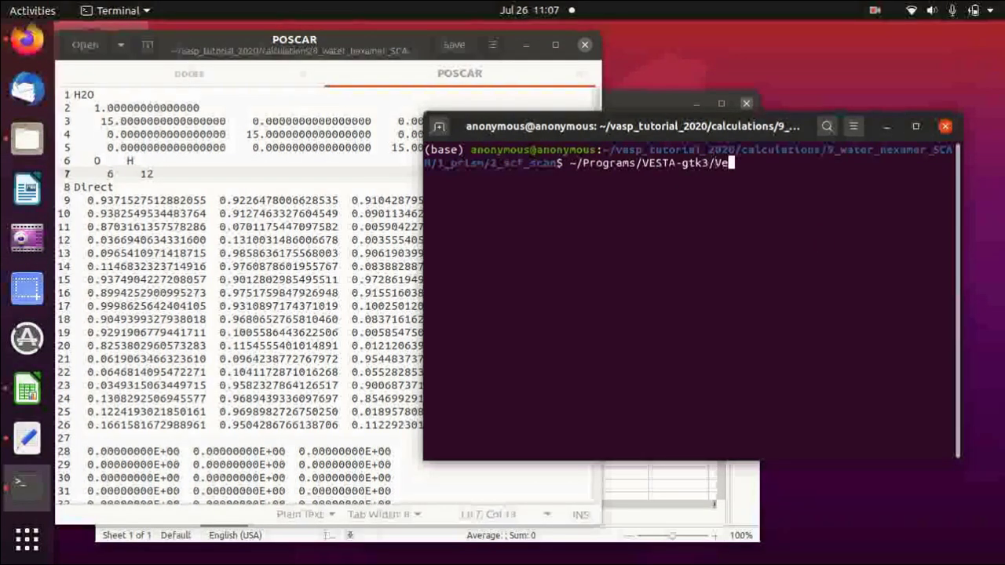
key("BackSpace")
type("ESTA")
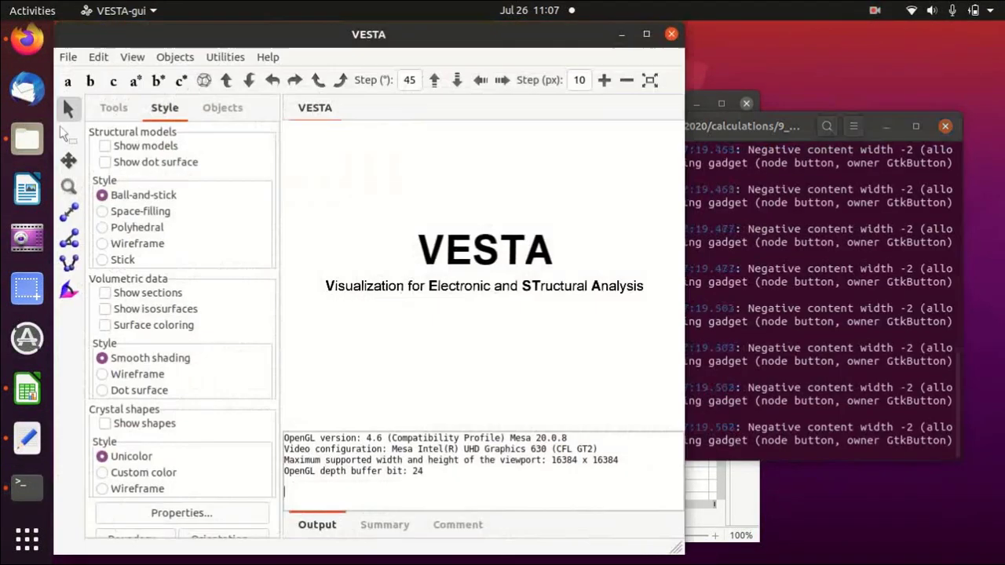
left_click(67, 57)
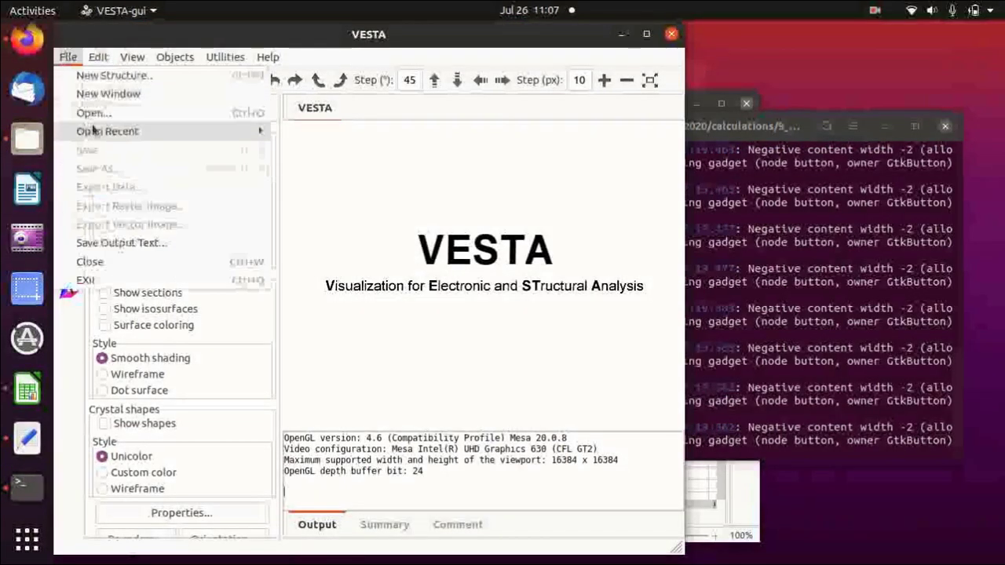
- Open the prism 2_scf_scan POSCAR from VESTA's recent files
mouse_move(124, 131)
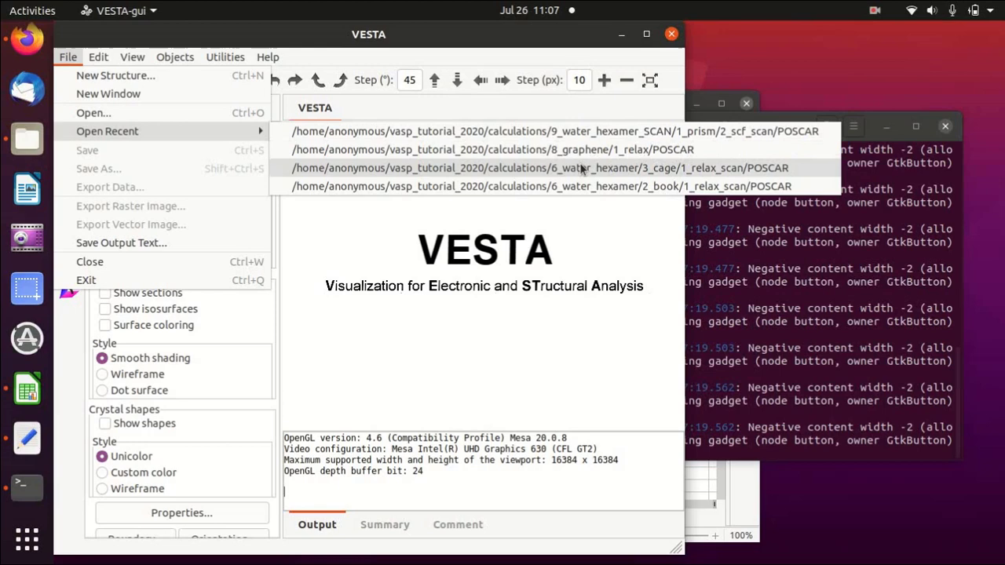
left_click(623, 131)
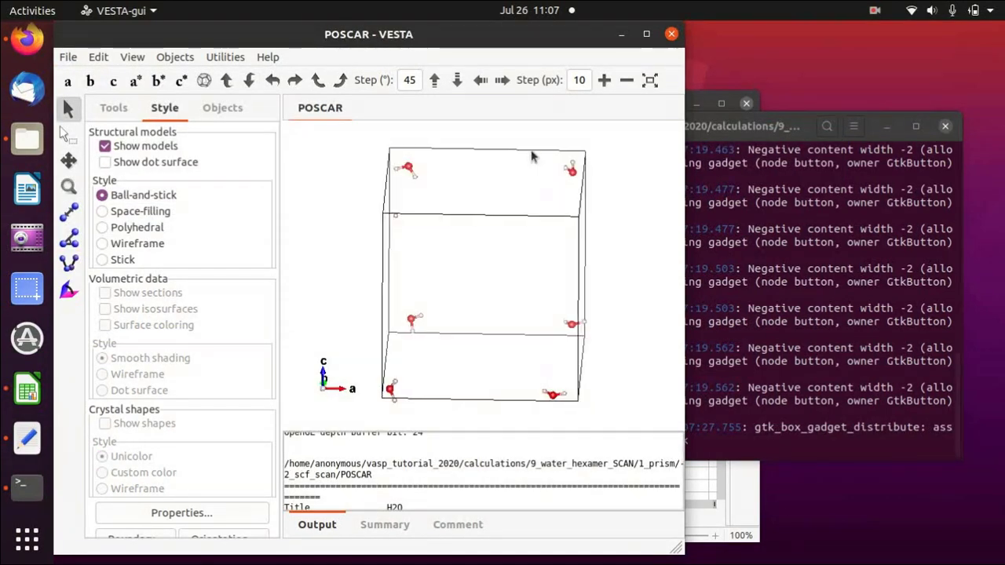
left_click(132, 58)
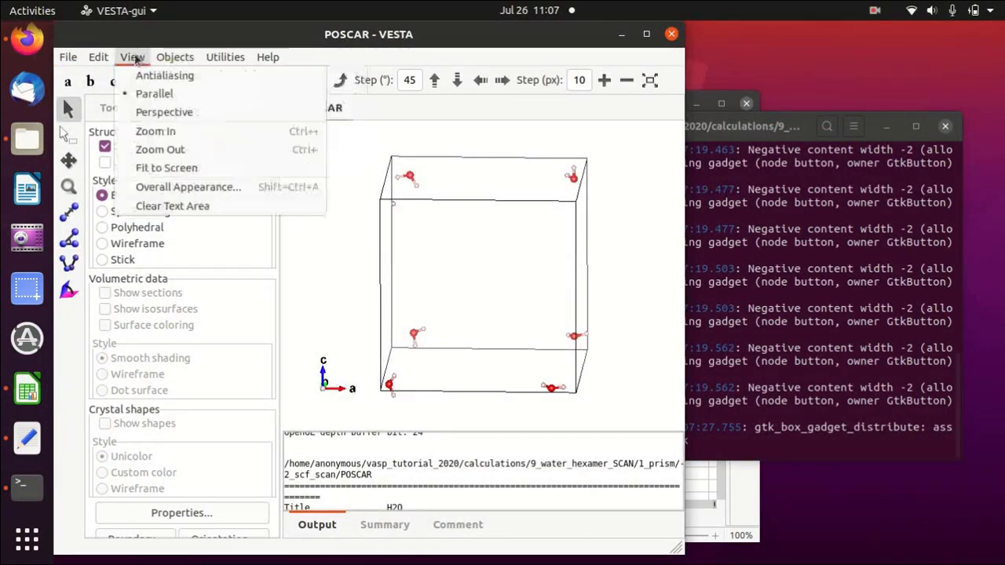
left_click(133, 58)
left_click(174, 58)
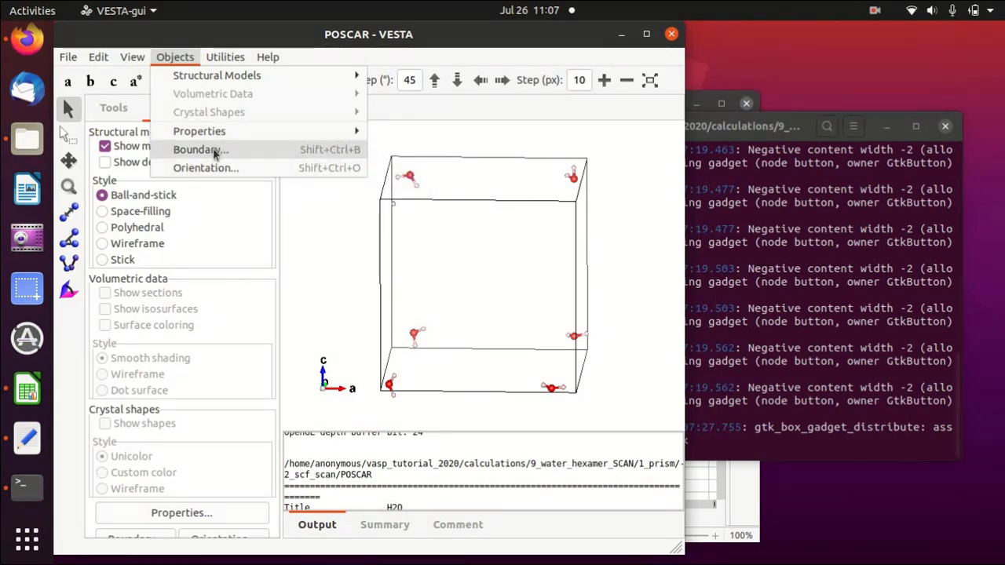
- Set the boundary range to -0.5 to 0.5 on all axes so the hexamer shows intact
left_click(200, 149)
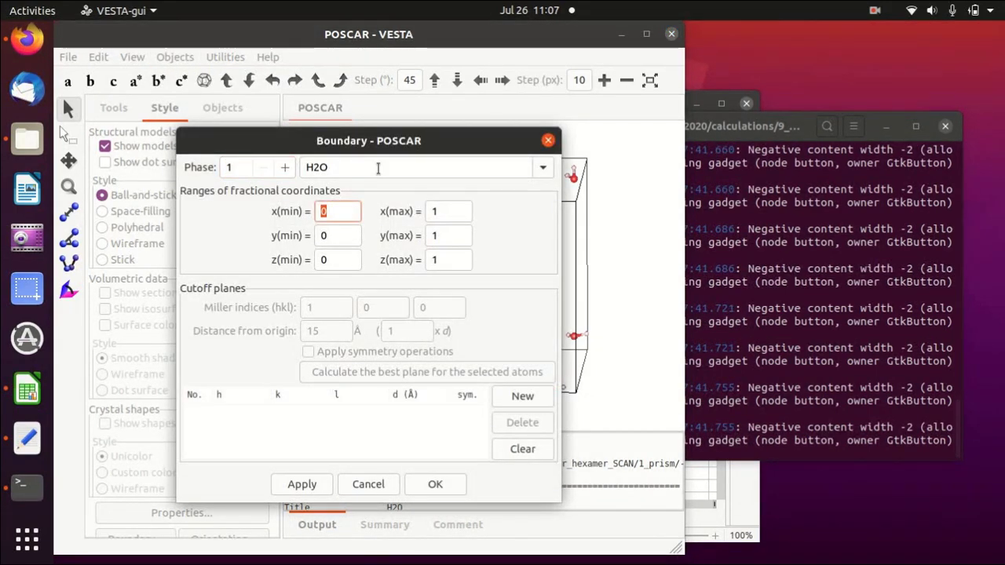
type("-0.5")
key("ctrl+a")
key("ctrl+c")
key("Tab")
key("ctrl+v")
key("Tab")
key("ctrl+v")
key("Tab")
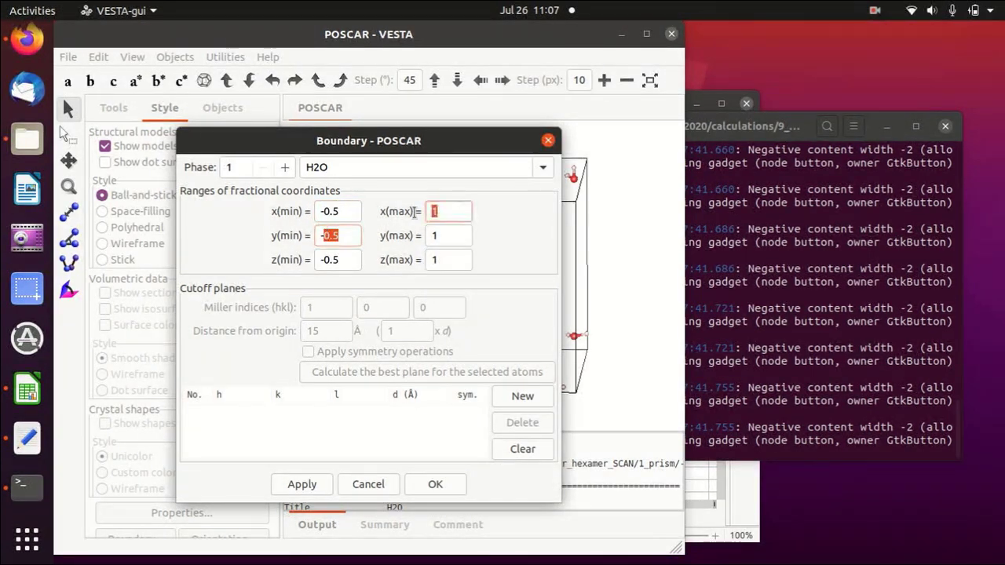
type("0.5")
key("ctrl+a")
key("ctrl+c")
key("Tab")
key("ctrl+v")
key("Tab")
key("ctrl+v")
left_click(434, 484)
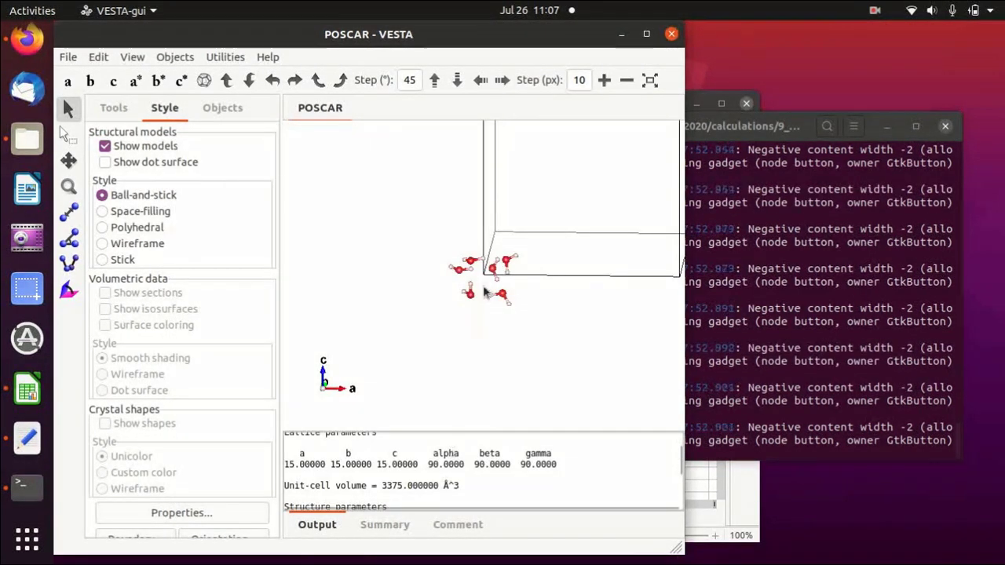
- Zoom in and rotate the hexamer to inspect its prism shape
scroll(481, 296, "up", 10)
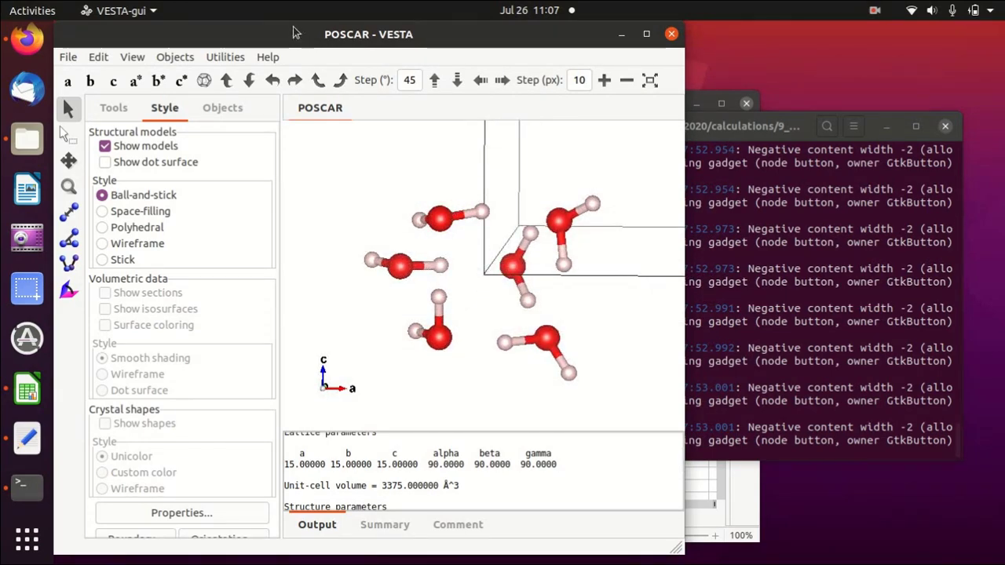
left_click_drag(295, 33, 604, 44)
left_click_drag(753, 236, 767, 348)
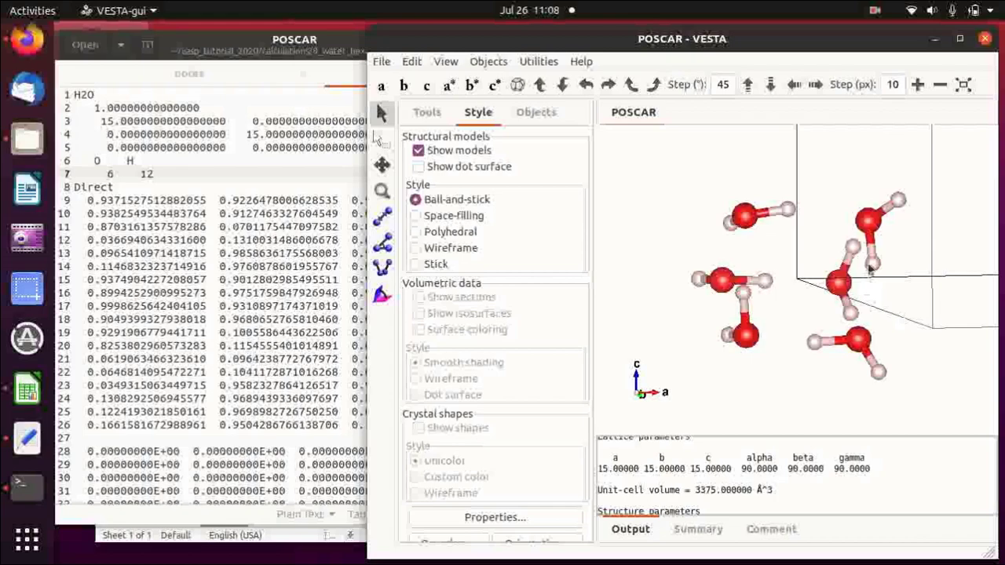
left_click_drag(856, 370, 777, 253)
- Close the VESTA structure without saving and clear the terminal
key("ctrl+w")
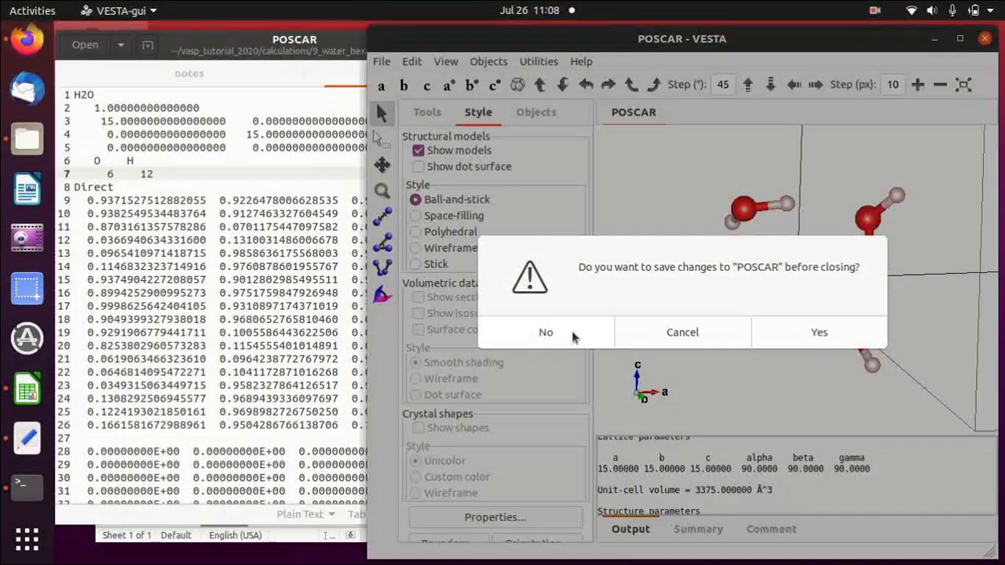
left_click(571, 332)
type("clear")
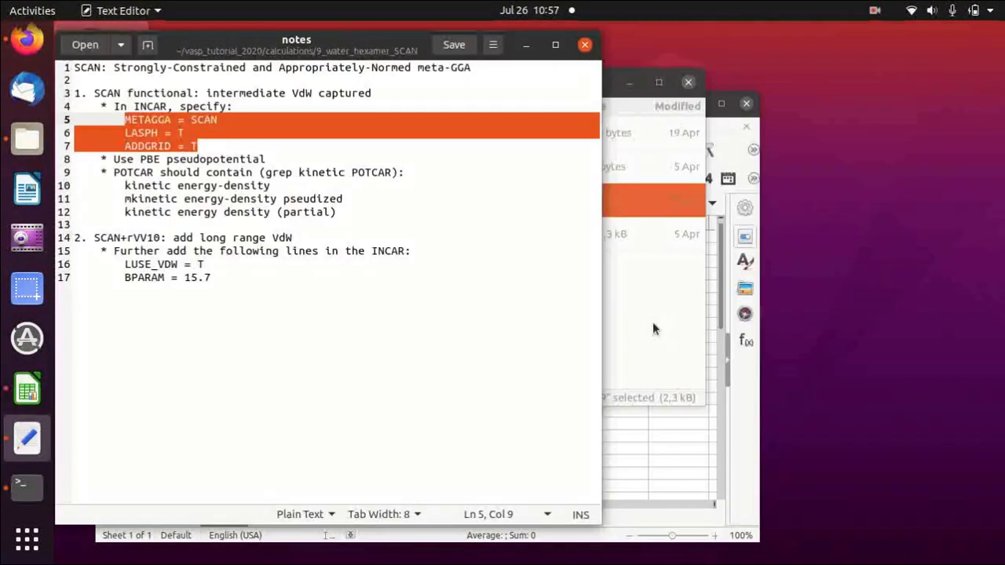
left_click(652, 322)
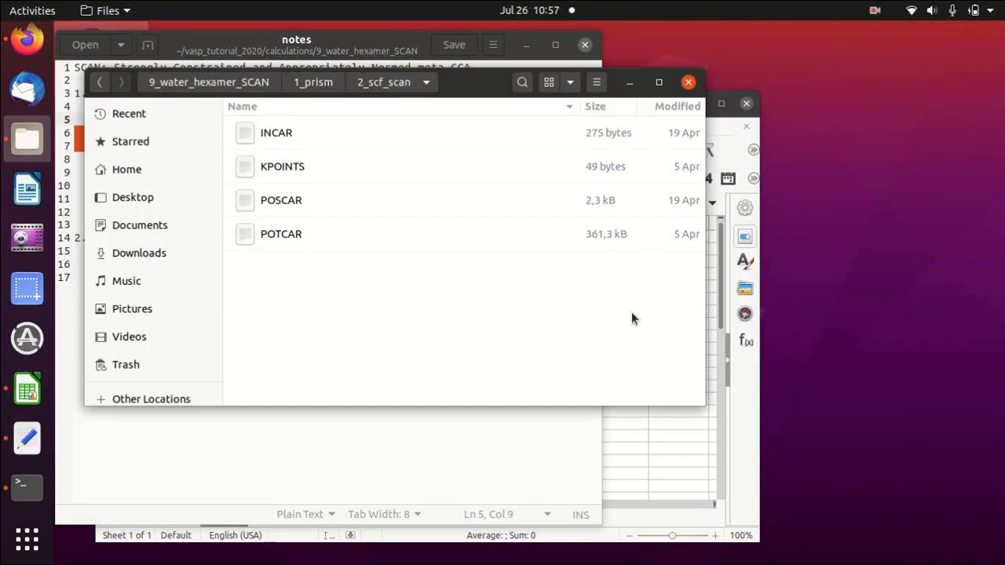
left_click(27, 486)
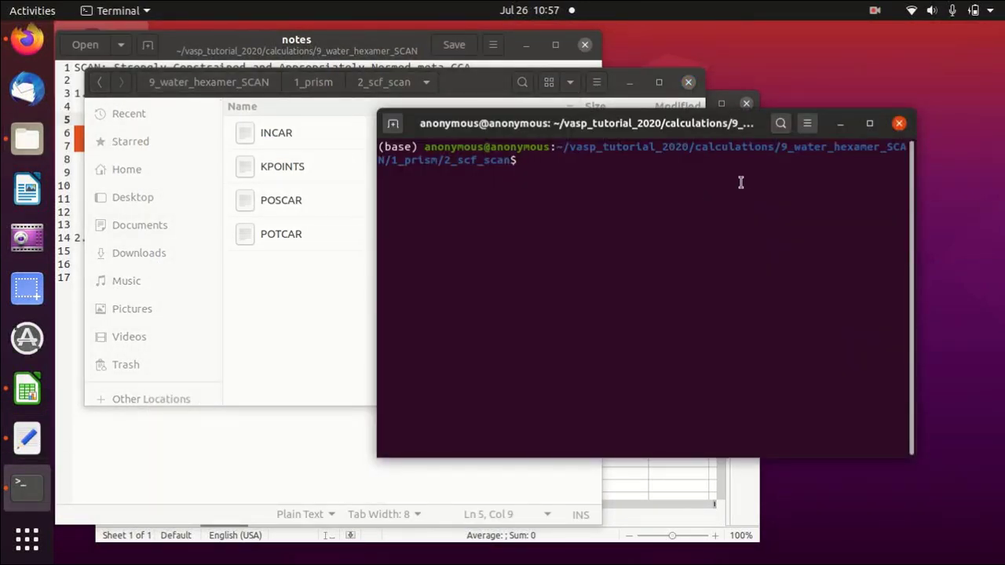
- Rerun mpirun -np 6 vasp_gam and let it converge at F = -95.926 eV
key("Up")
key("Up")
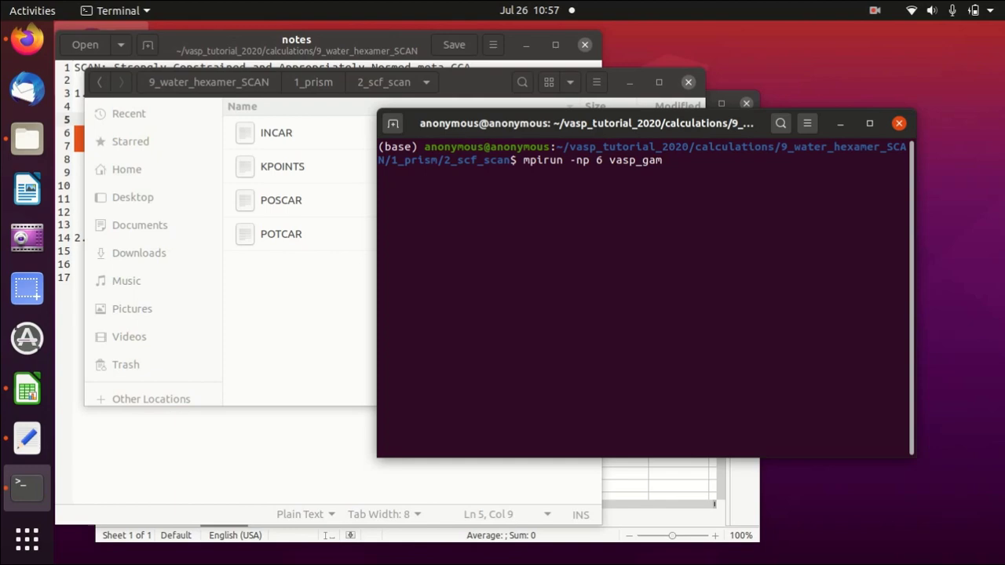
key("Return")
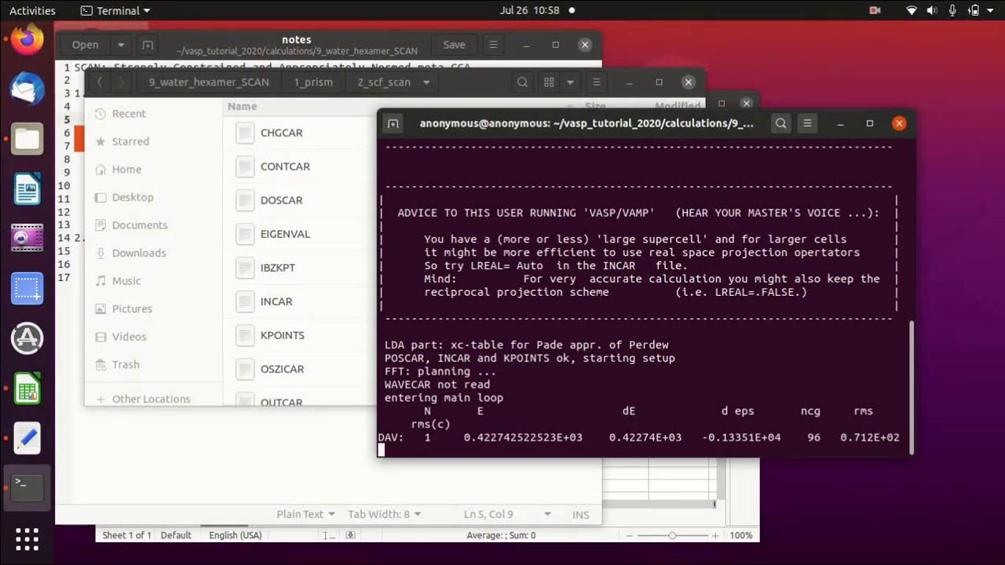
left_click(267, 463)
left_click(719, 216)
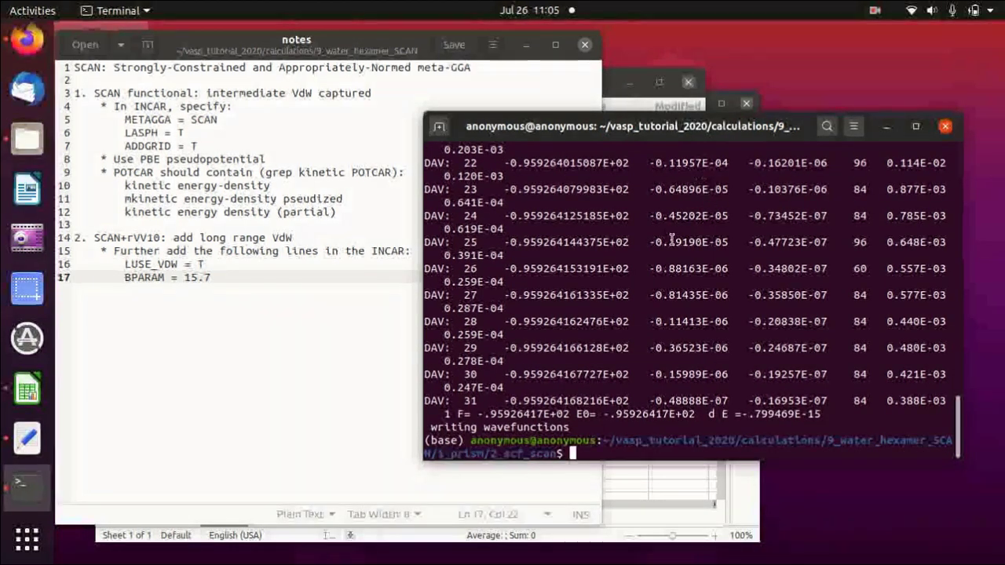
- Clear the terminal and open the prism run's OUTCAR in the text editor
type("clear")
key("Return")
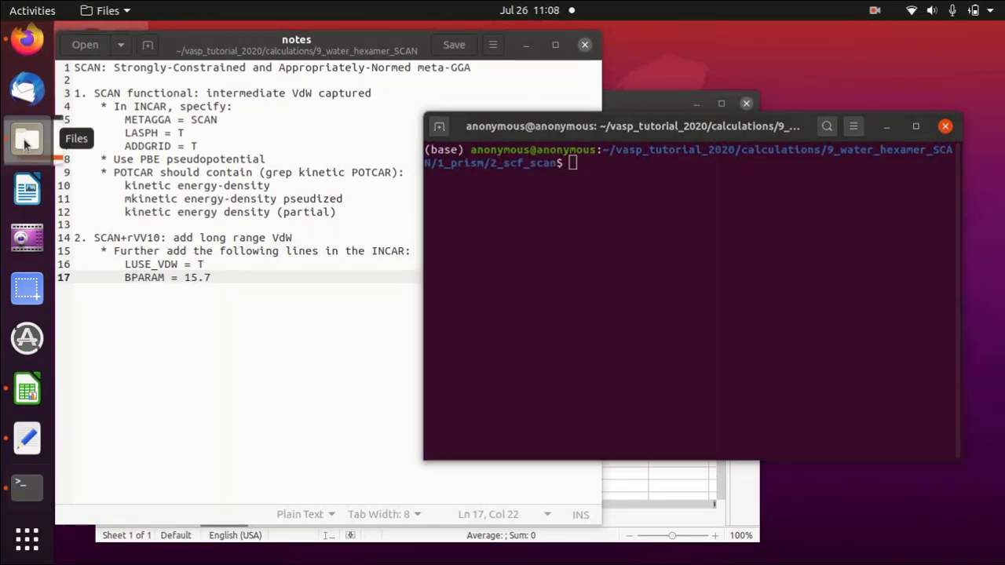
left_click(26, 139)
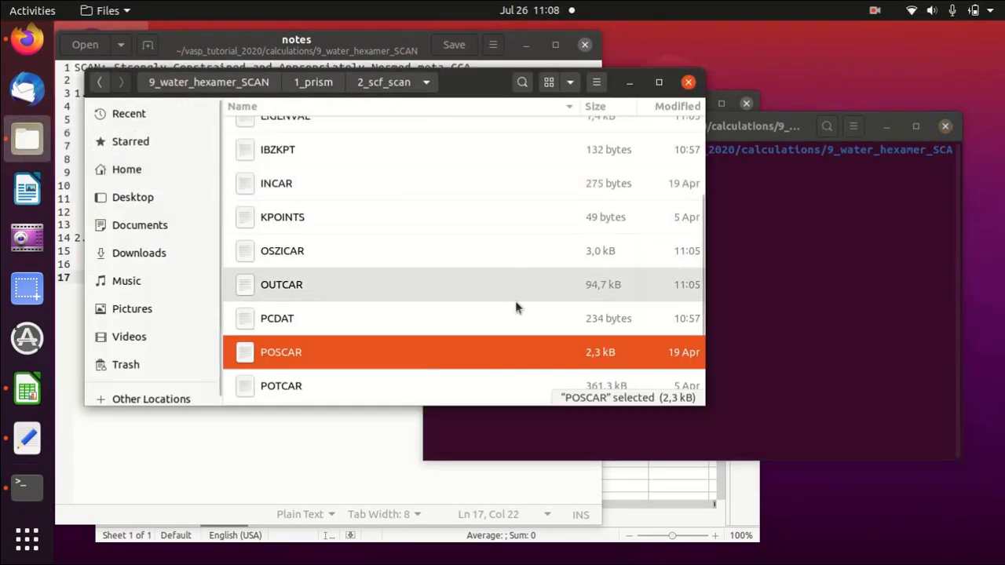
double_click(429, 284)
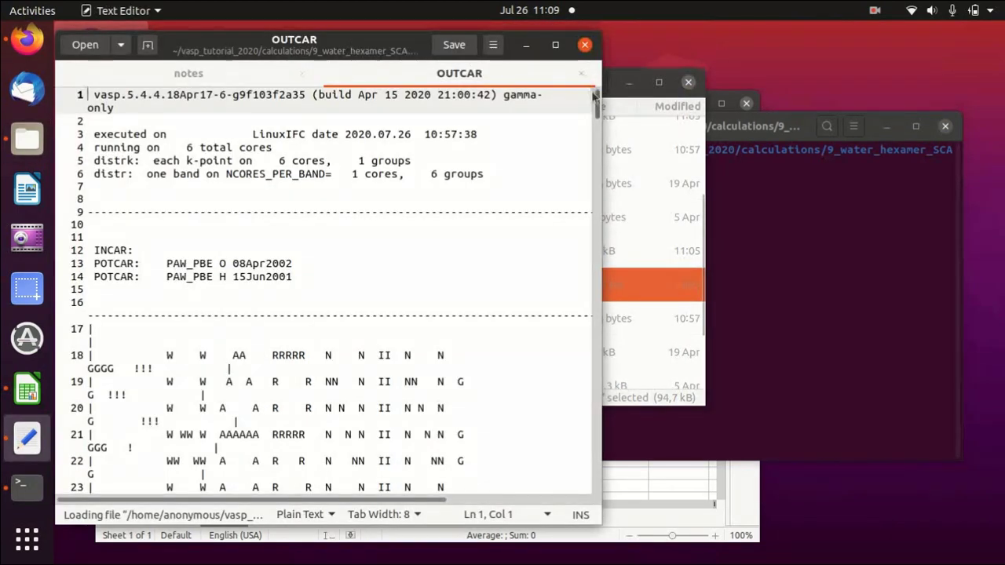
- Copy the final energy(sigma->0) value -95.92641682 from the end of OUTCAR
left_click_drag(593, 99, 598, 491)
scroll(440, 365, "up", 9)
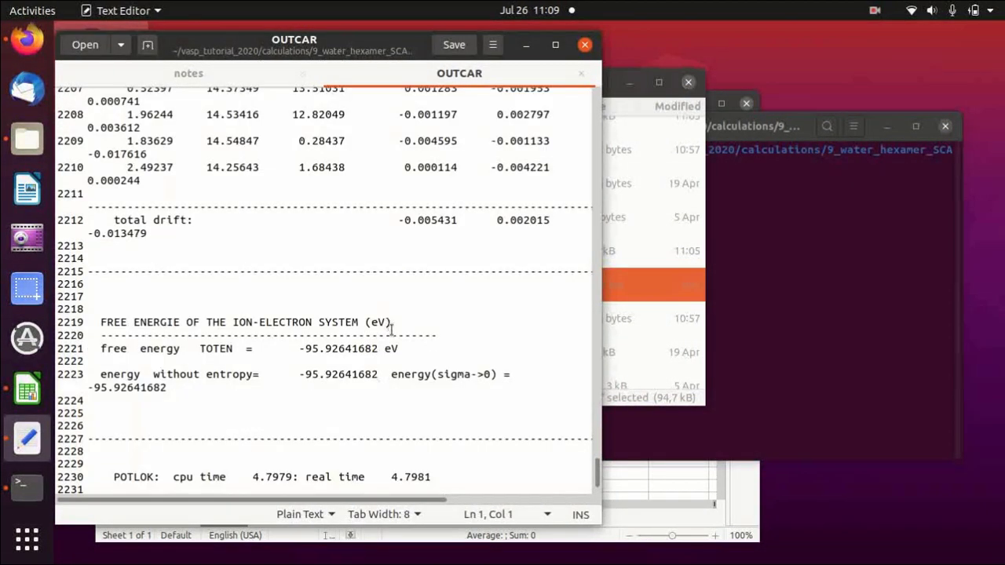
left_click_drag(167, 390, 86, 388)
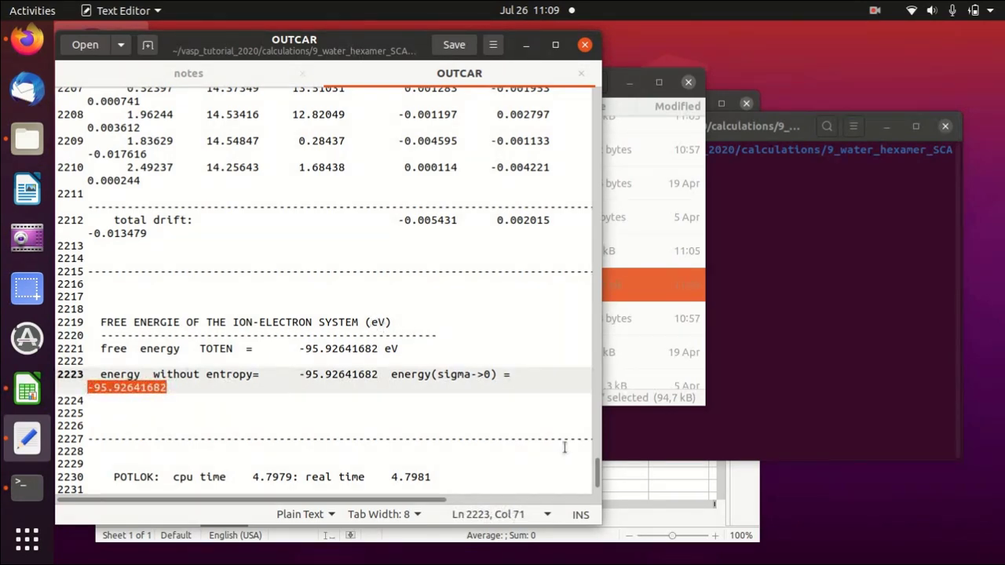
left_click(679, 490)
- Paste the prism energy -95.92641682 into B4, then check the row 4 energies and the dE cells
left_click(230, 274)
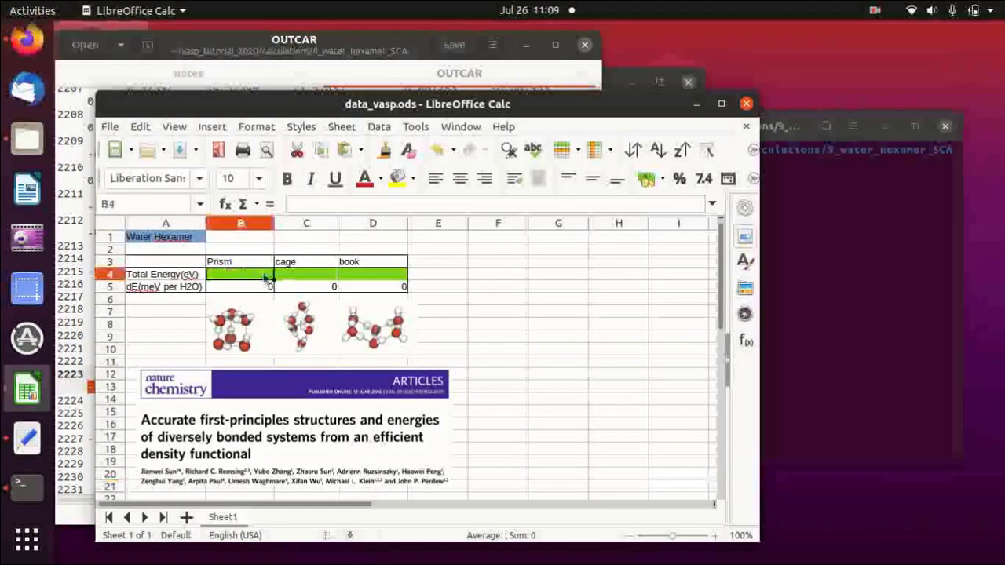
key("ctrl+v")
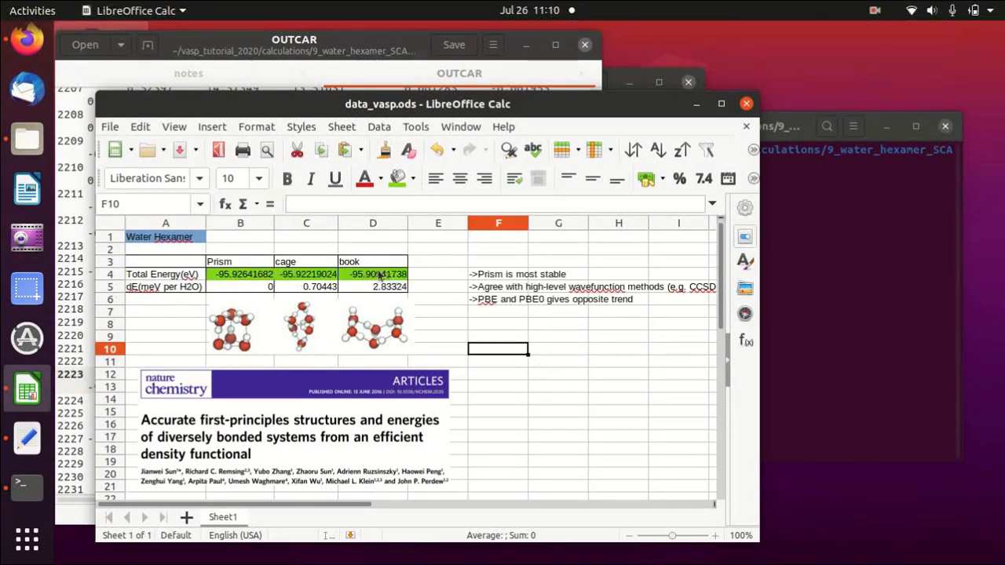
left_click(336, 275)
left_click(343, 275)
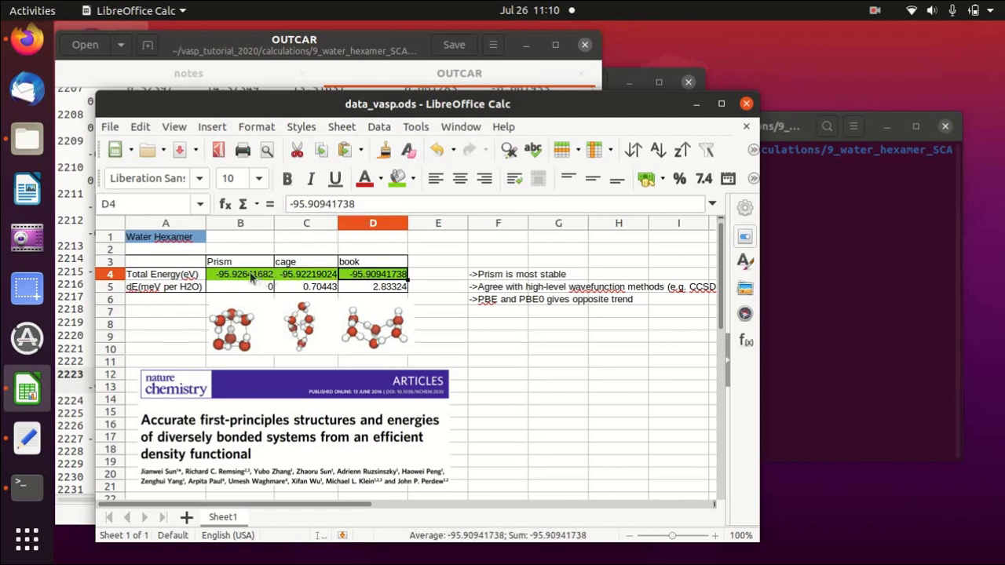
left_click_drag(245, 276, 368, 277)
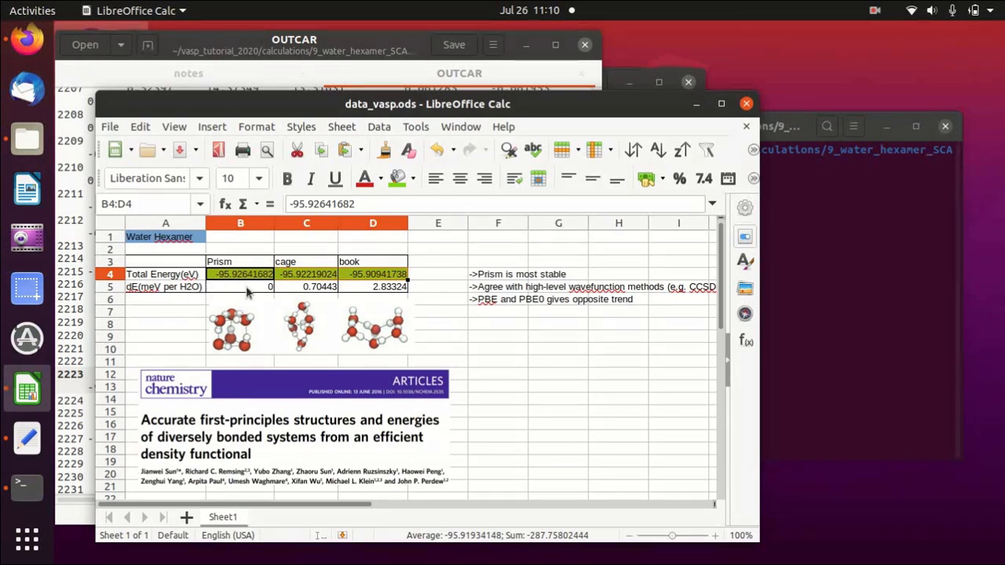
left_click(246, 289)
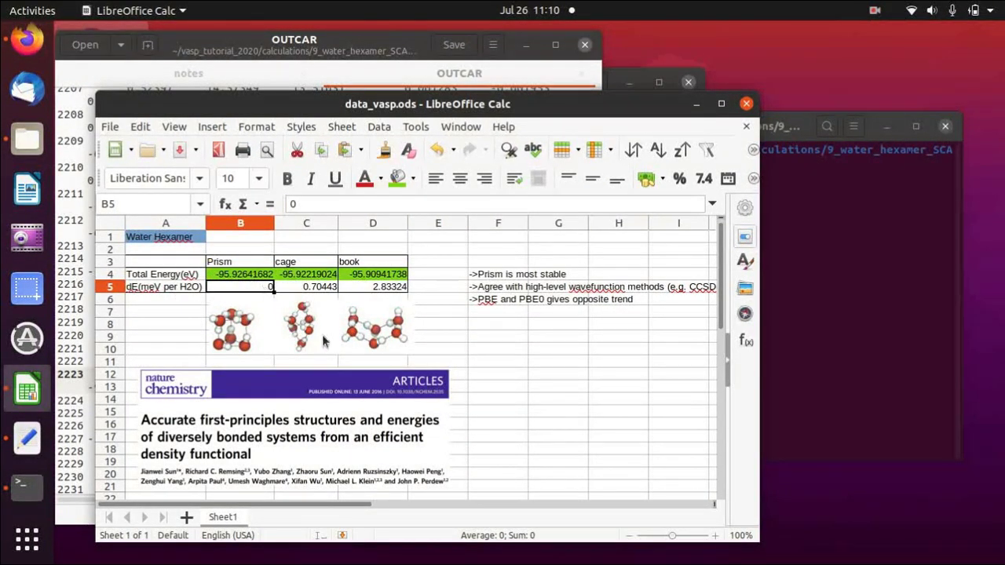
left_click(332, 289)
- Check the dE values in D5 and B5, plus the note that PBE and PBE0 give the opposite trend
left_click(388, 288)
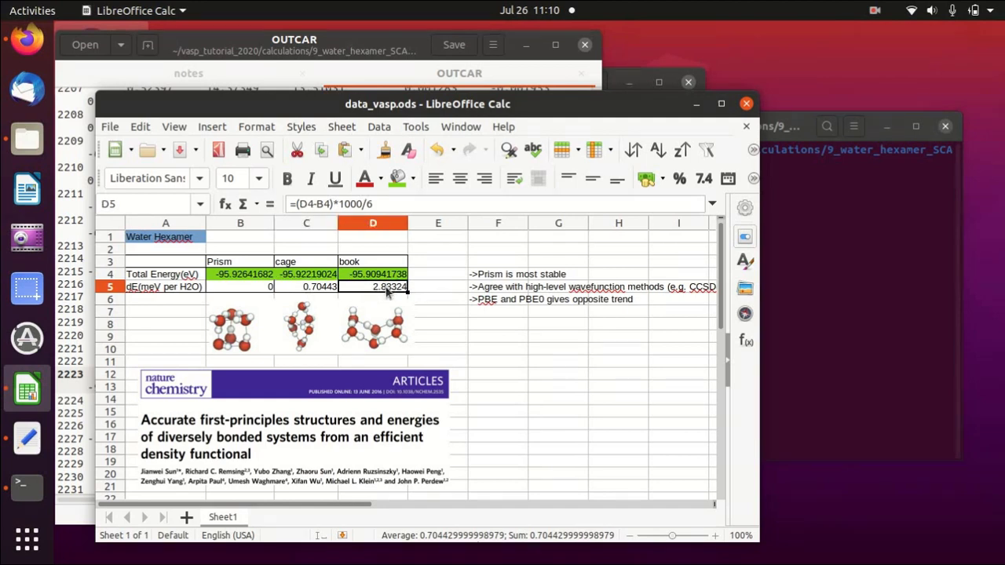
left_click(250, 289)
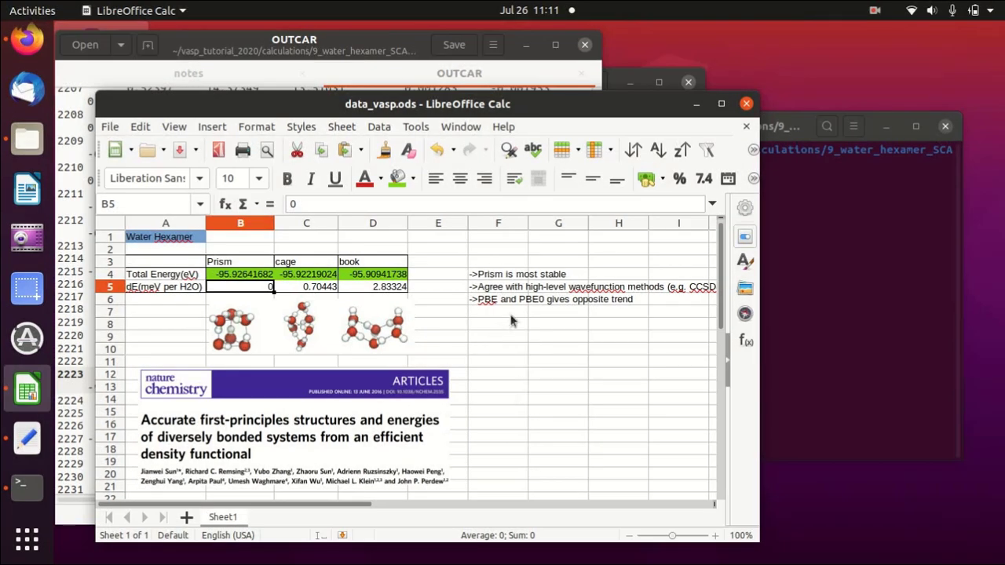
left_click(518, 303)
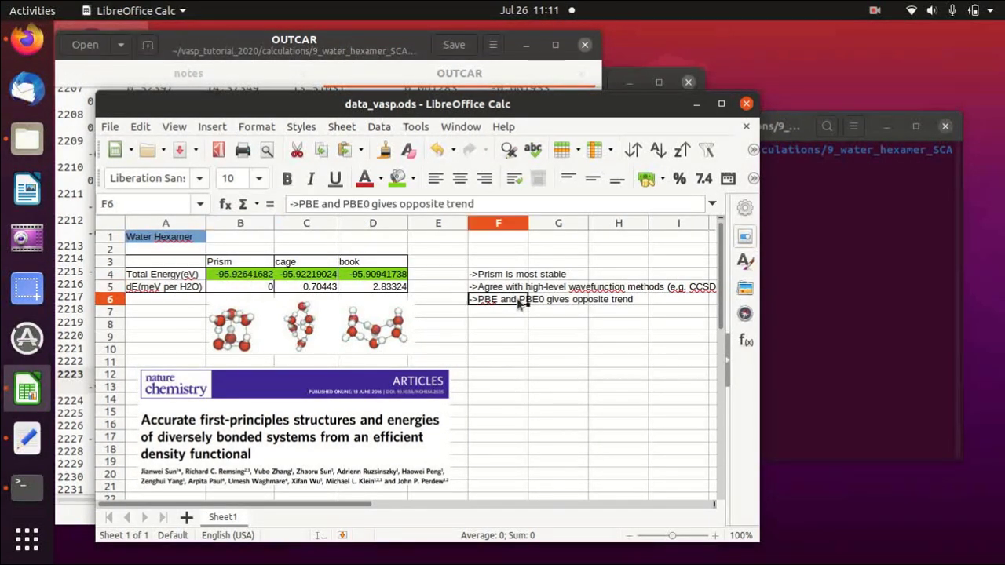